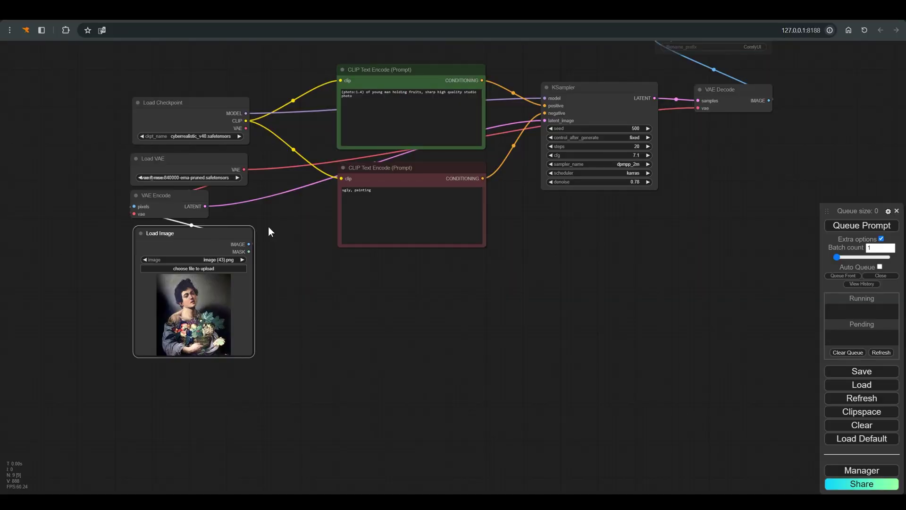
# - Examine the image-to-image workflow, including its source painting, positive and negative prompts, and KSampler settings
pyautogui.moveTo(268, 227); pyautogui.dragTo(266, 236)
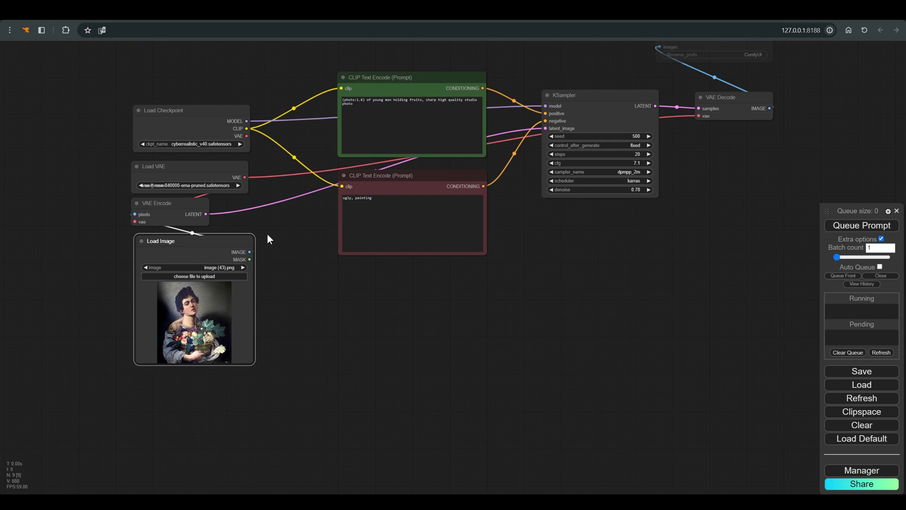
pyautogui.scroll(-1, 267, 234)
pyautogui.moveTo(301, 250); pyautogui.dragTo(314, 299)
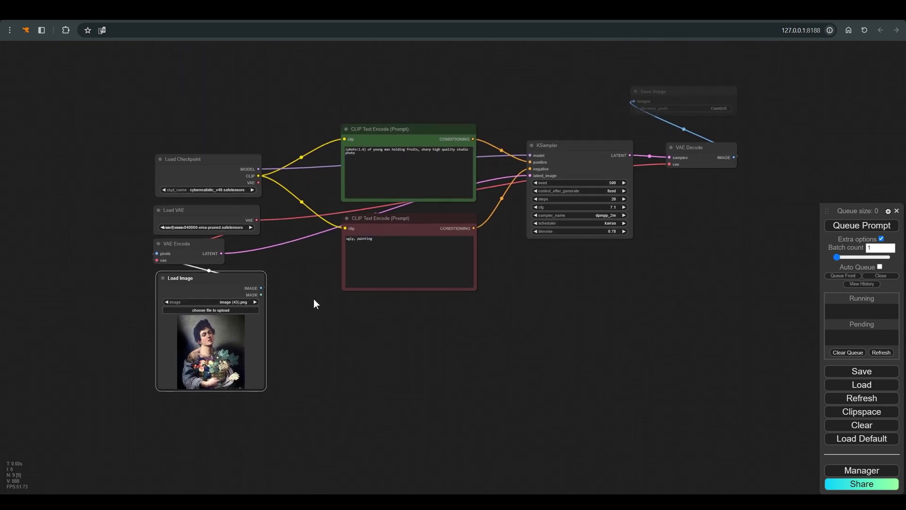
pyautogui.moveTo(313, 299); pyautogui.dragTo(313, 303)
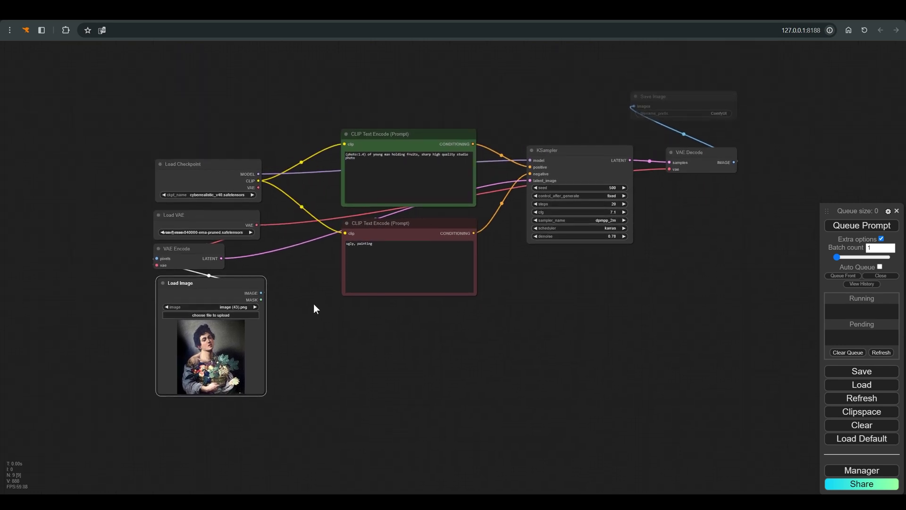
pyautogui.scroll(4, 338, 190)
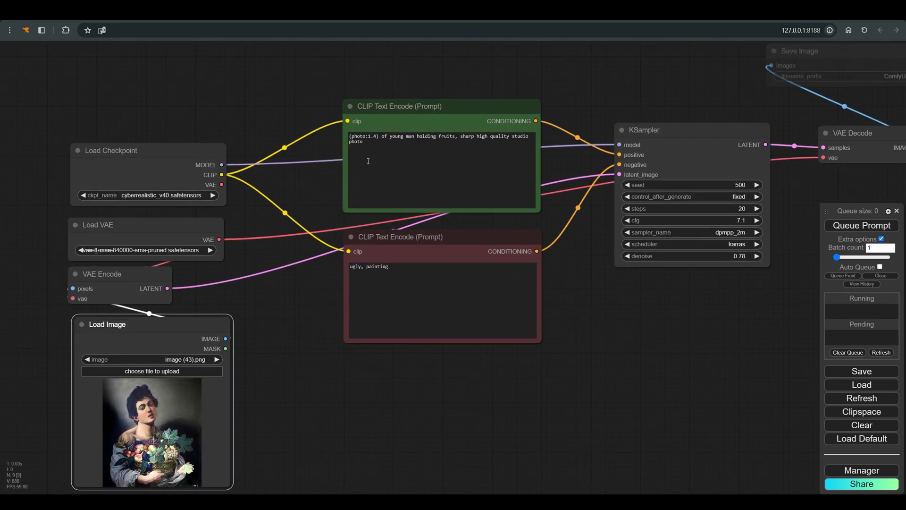
pyautogui.scroll(10, 366, 129)
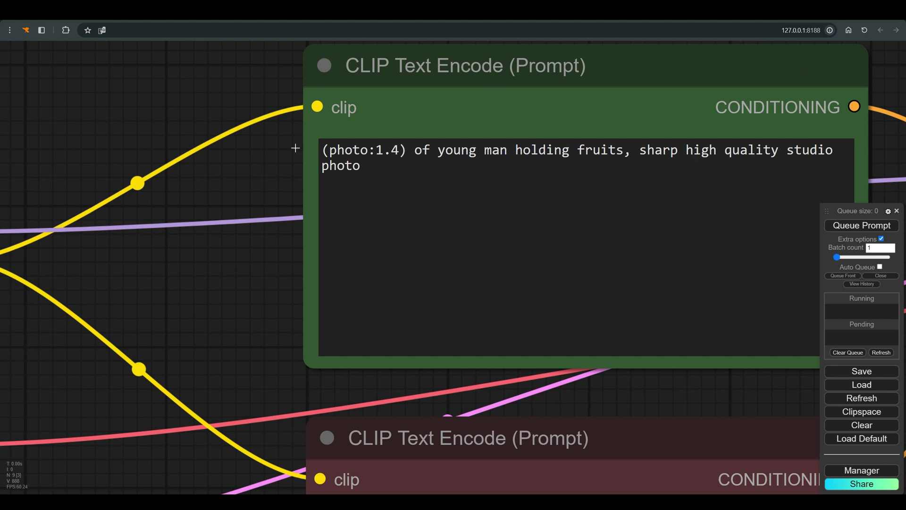
pyautogui.scroll(-7, 295, 150)
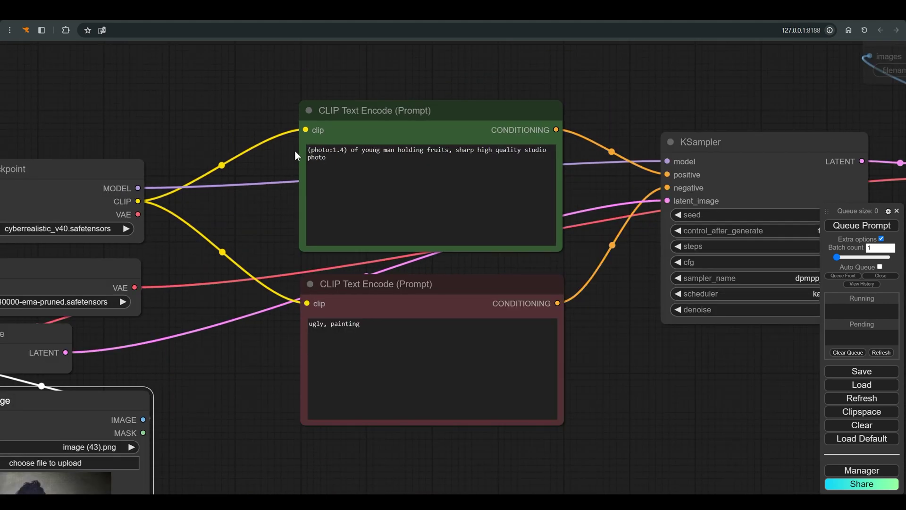
pyautogui.scroll(3, 464, 424)
pyautogui.doubleClick(304, 285)
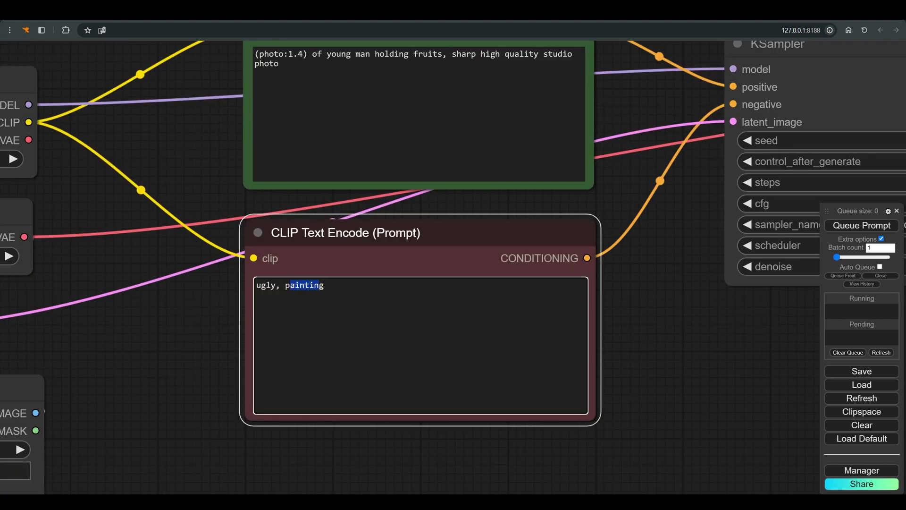
pyautogui.scroll(-2, 347, 274)
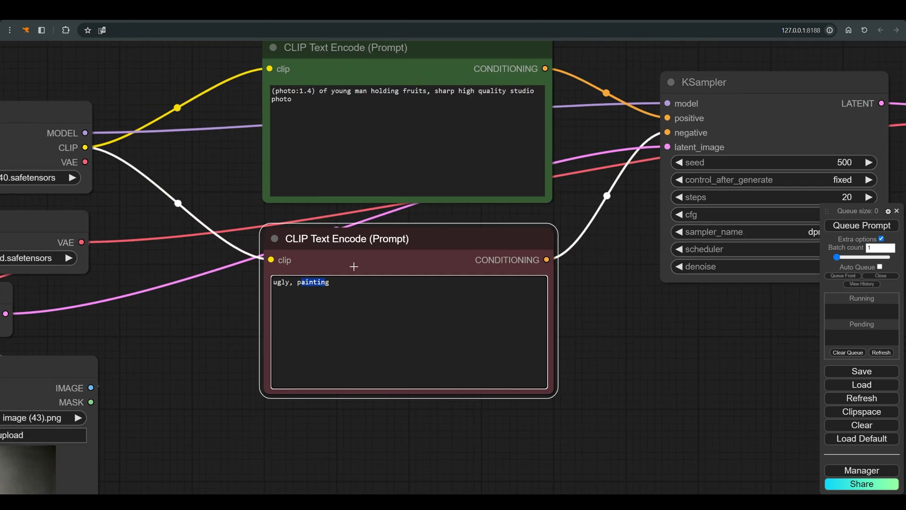
pyautogui.scroll(-4, 354, 265)
pyautogui.scroll(9, 562, 243)
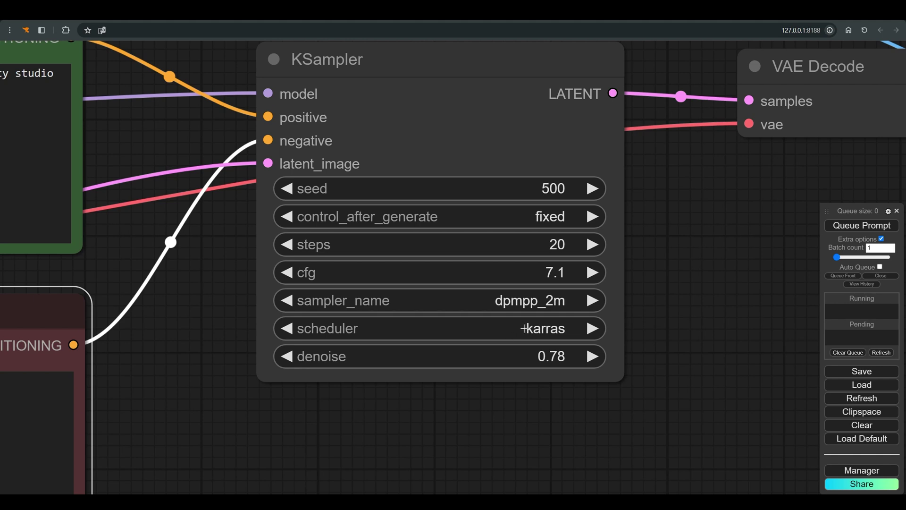
# - Set the KSampler's denoise to 0.50
pyautogui.scroll(-2, 529, 335)
pyautogui.click(540, 350)
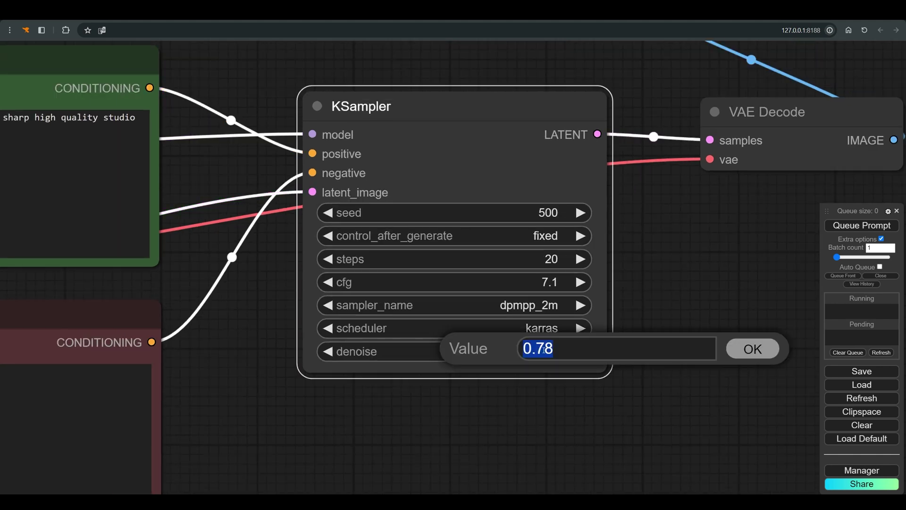
pyautogui.write('0.5')
pyautogui.press('Return')
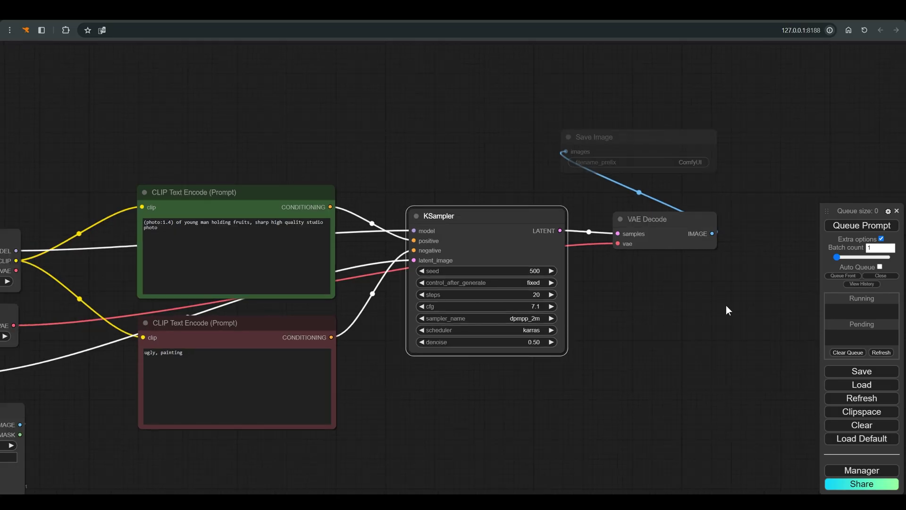
# - Add a Preview Image node connected to the VAE Decode image output and queue the prompt
pyautogui.moveTo(691, 307); pyautogui.dragTo(686, 228)
pyautogui.moveTo(706, 153); pyautogui.dragTo(639, 243)
pyautogui.click(642, 296)
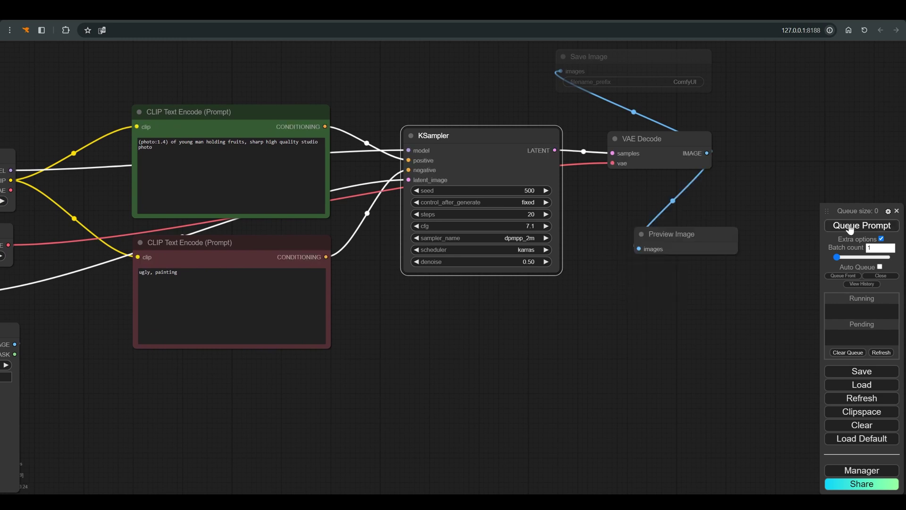
pyautogui.click(849, 229)
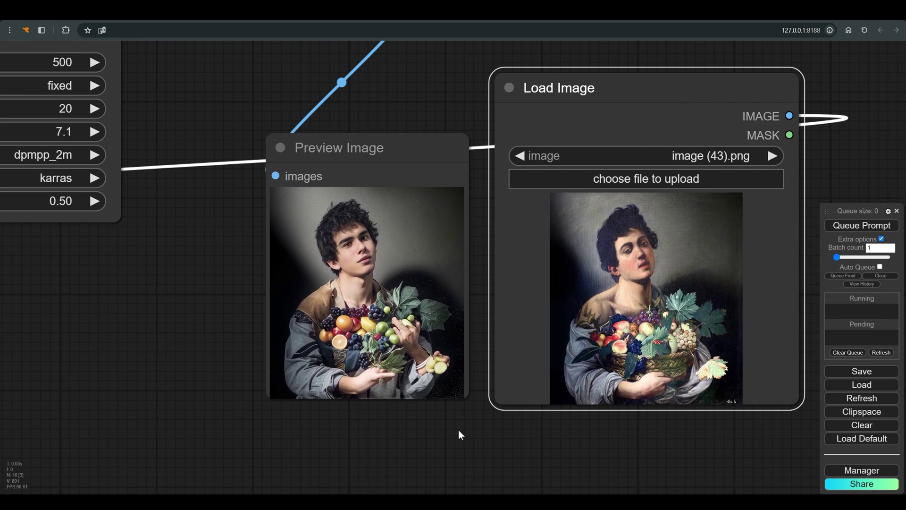
pyautogui.scroll(6, 372, 295)
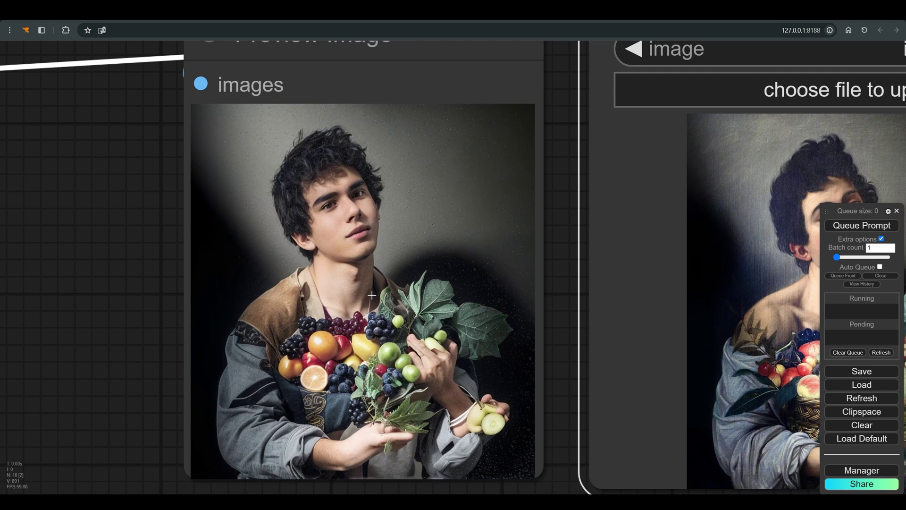
pyautogui.scroll(-4, 372, 296)
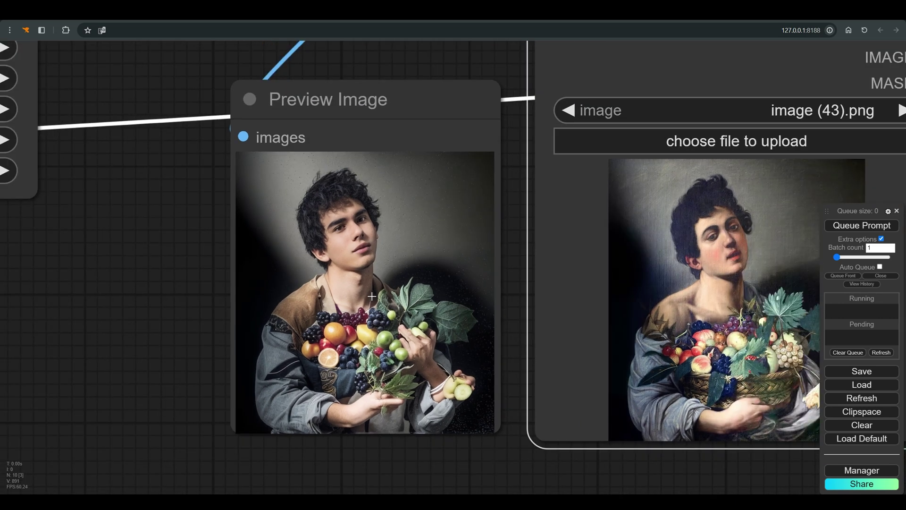
pyautogui.scroll(-5, 371, 296)
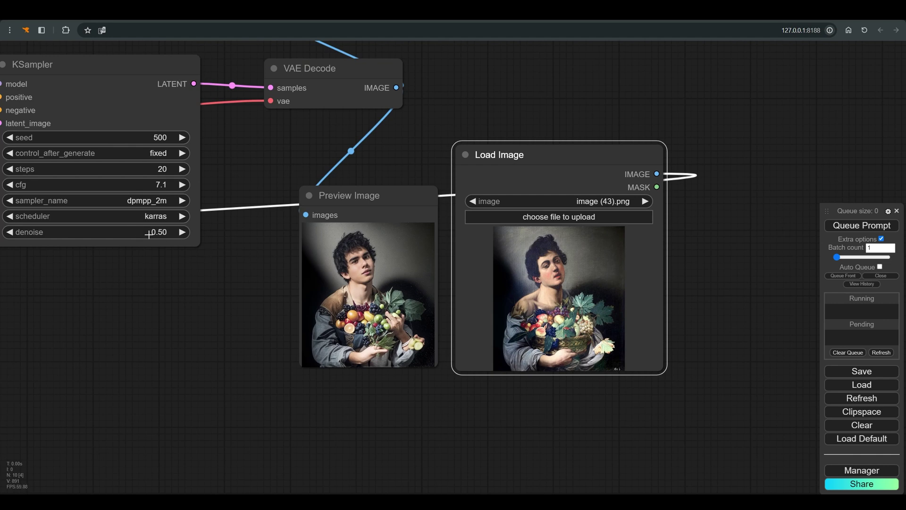
# - Add Load ControlNet Model, Apply ControlNet (Advanced) and AIO Aux Preprocessor nodes, feeding the loaded image through CannyEdgePreprocessor into Apply ControlNet
pyautogui.scroll(-3, 149, 233)
pyautogui.moveTo(101, 311); pyautogui.dragTo(284, 284)
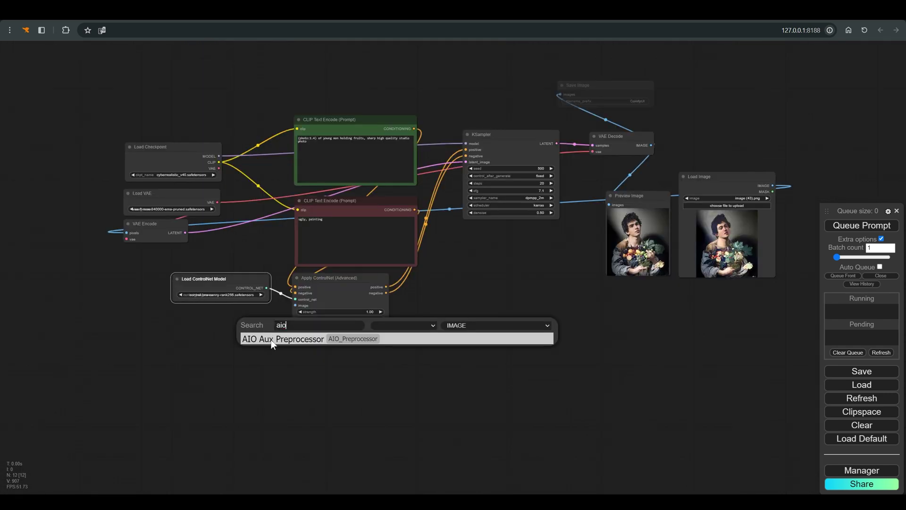
pyautogui.press('Return')
pyautogui.moveTo(773, 186); pyautogui.dragTo(168, 334)
pyautogui.click(237, 340)
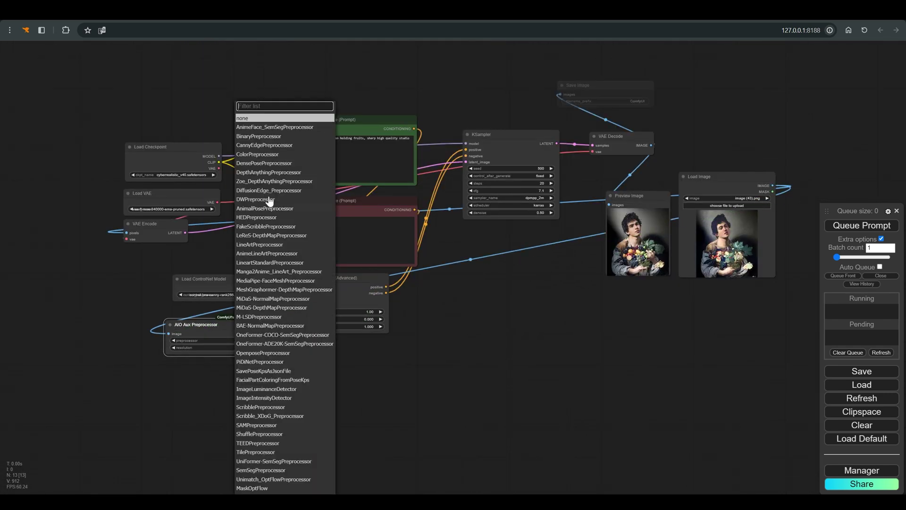
pyautogui.click(263, 145)
pyautogui.moveTo(296, 304); pyautogui.dragTo(296, 305)
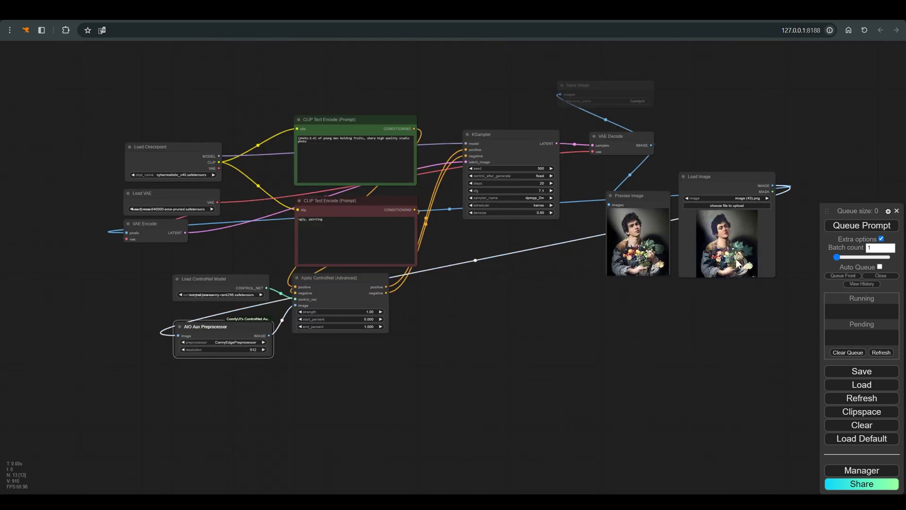
# - Set the Load ControlNet Model node to control_sd15_canny.pth
pyautogui.scroll(3, 280, 320)
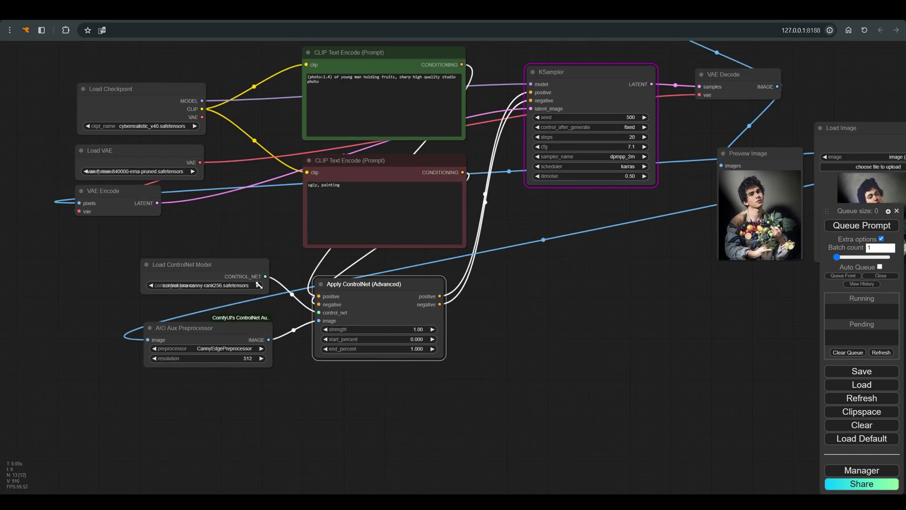
pyautogui.click(244, 285)
pyautogui.click(264, 304)
pyautogui.moveTo(250, 267); pyautogui.dragTo(257, 269)
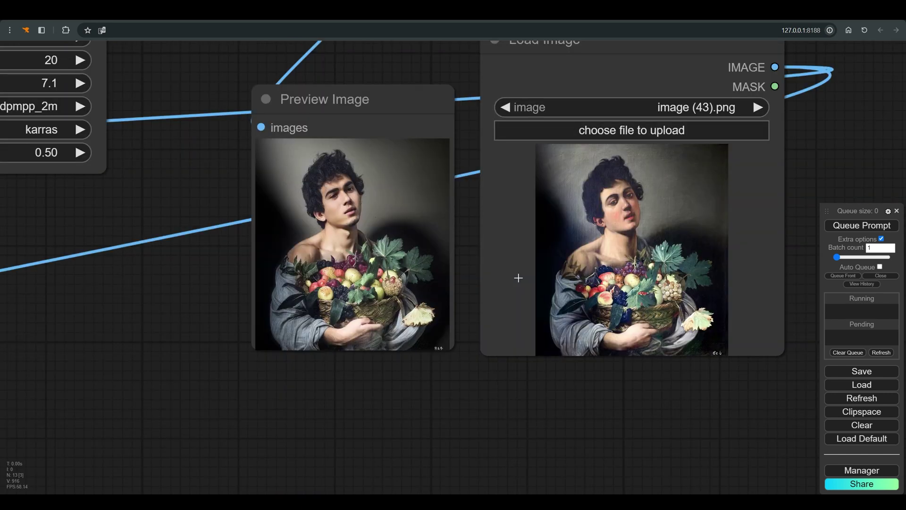
pyautogui.moveTo(467, 264); pyautogui.dragTo(466, 260)
pyautogui.scroll(-3, 352, 250)
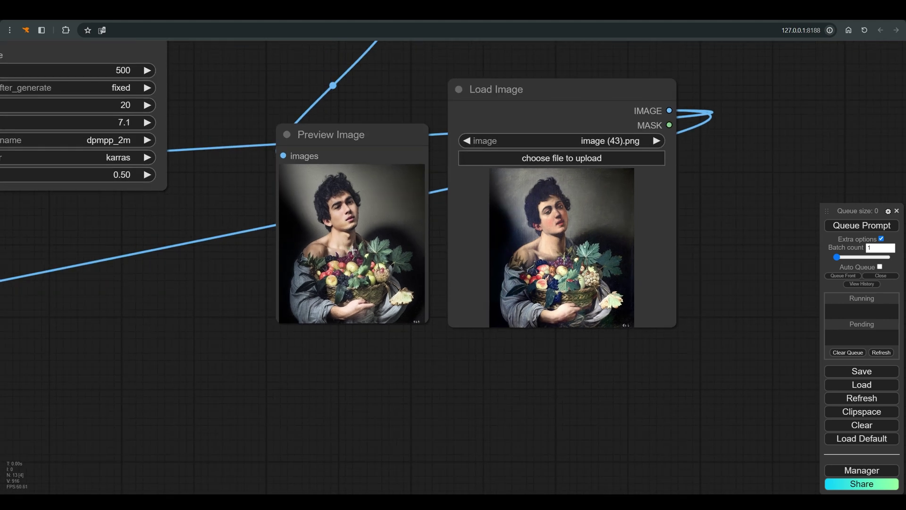
# - Set the KSampler's denoise to 0.73 and queue the prompt
pyautogui.moveTo(132, 203); pyautogui.dragTo(263, 226)
pyautogui.moveTo(221, 198); pyautogui.dragTo(231, 200)
pyautogui.click(862, 226)
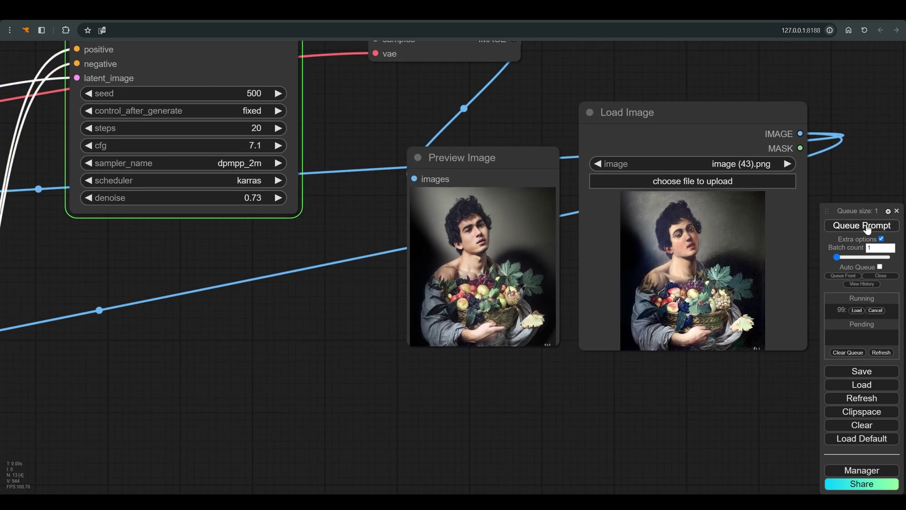
# - Compare the colours and shapes of the generated preview with the source painting in the Load Image node
pyautogui.scroll(-3, 556, 306)
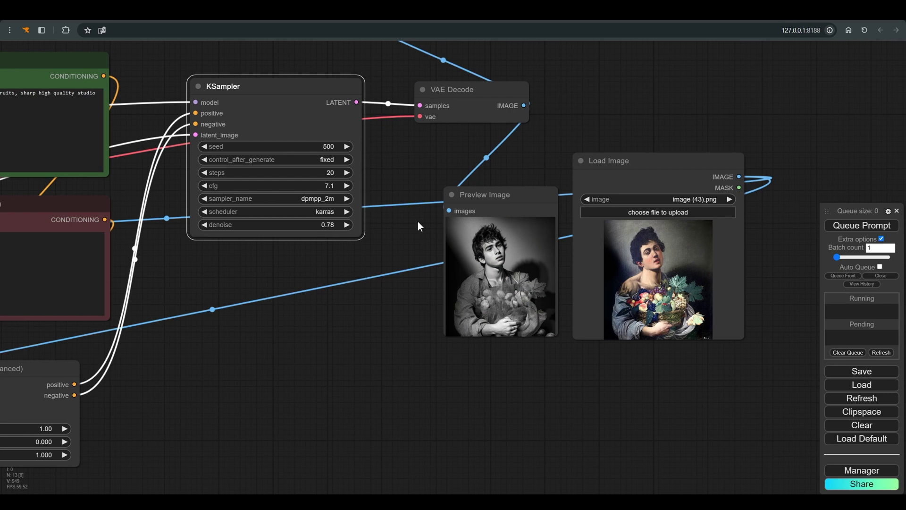
pyautogui.scroll(6, 503, 255)
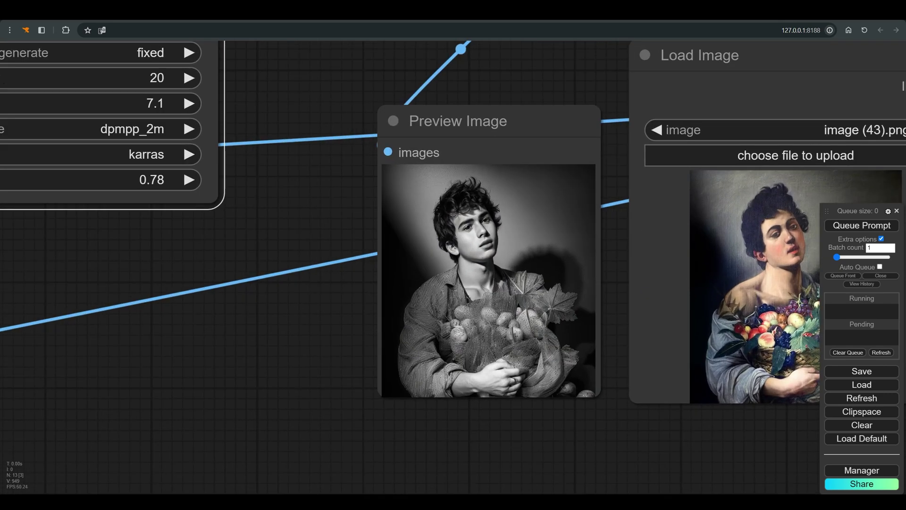
pyautogui.scroll(-3, 633, 321)
pyautogui.moveTo(631, 376); pyautogui.dragTo(578, 402)
pyautogui.scroll(4, 519, 278)
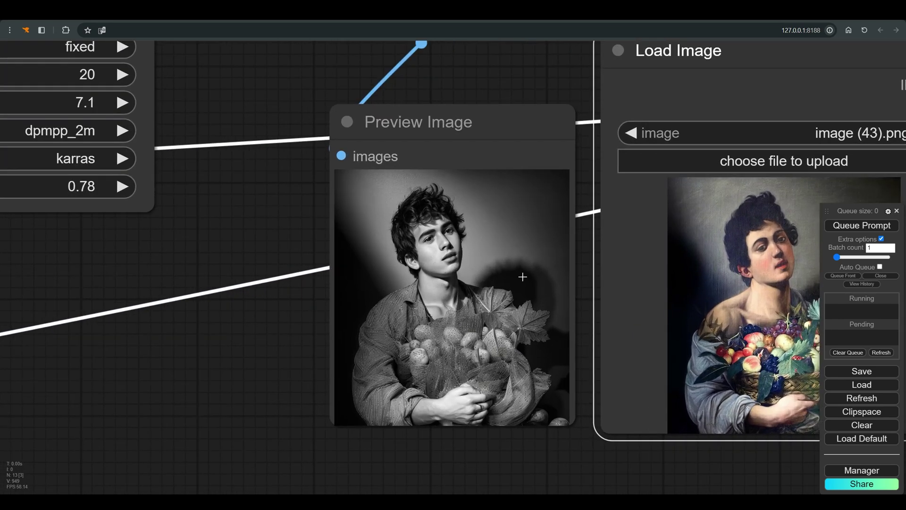
pyautogui.scroll(-5, 560, 280)
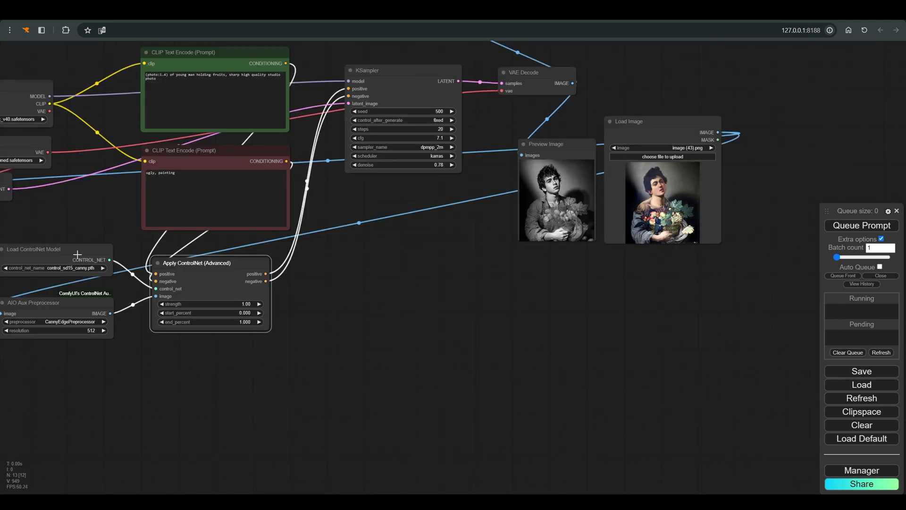
# - Duplicate the Load ControlNet Model and Apply ControlNet (Advanced) nodes with their input connections and place the copies below the originals
pyautogui.click(77, 255)
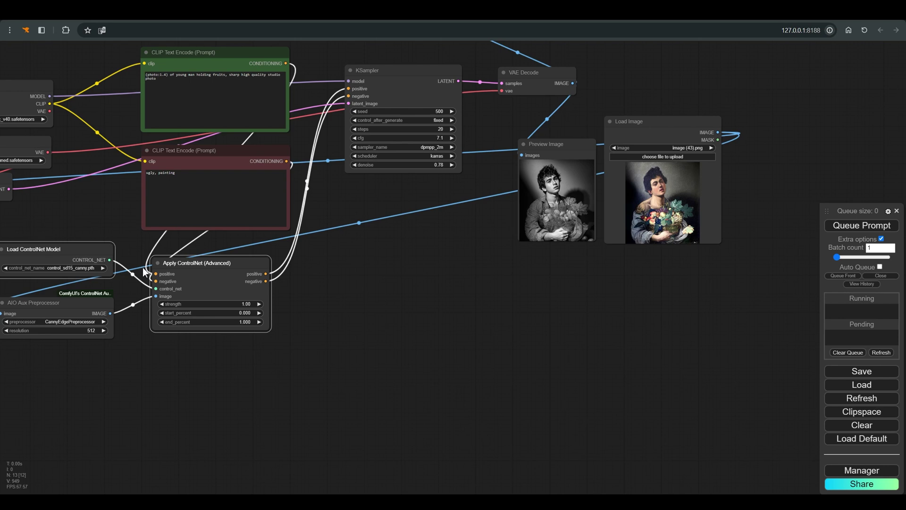
pyautogui.hotkey('ctrl', 'c')
pyautogui.hotkey('ctrl', 'shift', 'v')
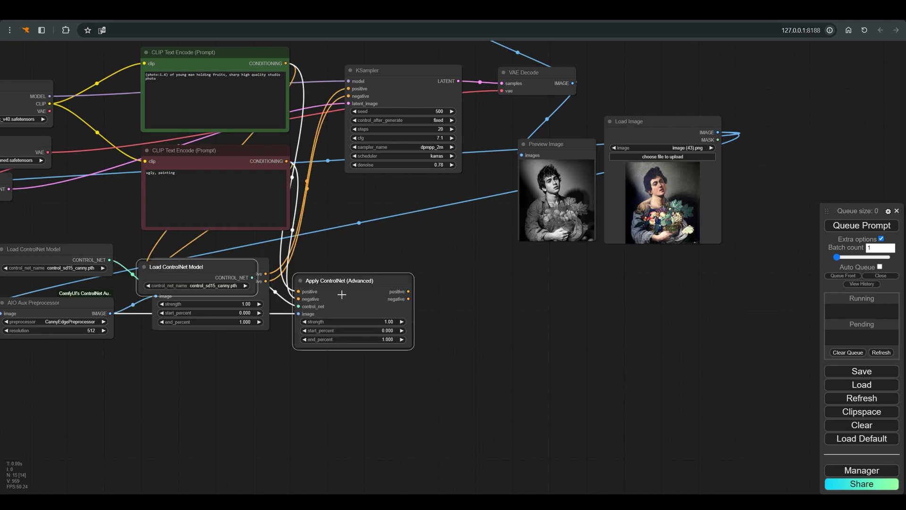
pyautogui.moveTo(342, 295); pyautogui.dragTo(213, 366)
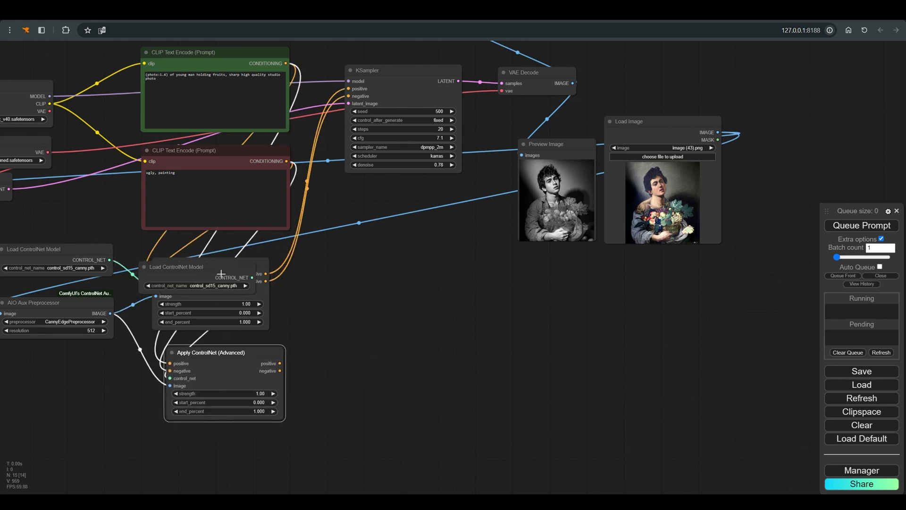
pyautogui.moveTo(221, 274); pyautogui.dragTo(96, 371)
pyautogui.moveTo(211, 363); pyautogui.dragTo(192, 377)
# - Align the copied Load ControlNet Model node with the lower Apply ControlNet node and set its model to control_v11f1e_sd15_tile.pth
pyautogui.moveTo(100, 377); pyautogui.dragTo(80, 381)
pyautogui.click(76, 388)
pyautogui.click(90, 383)
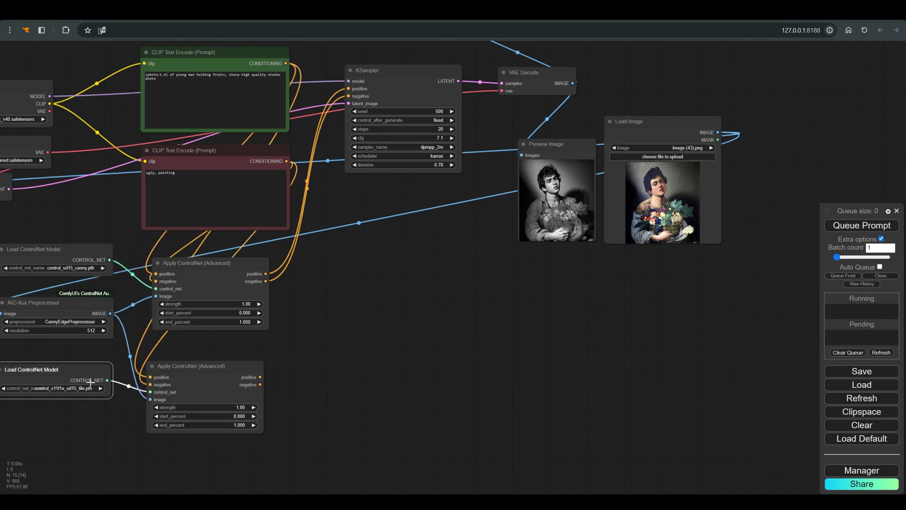
# - Chain the upper Apply ControlNet node's positive and negative outputs into the lower one, and connect the lower one's outputs to the KSampler
pyautogui.moveTo(90, 421); pyautogui.dragTo(208, 350)
pyautogui.moveTo(384, 204); pyautogui.dragTo(269, 315)
pyautogui.moveTo(378, 307); pyautogui.dragTo(419, 179)
pyautogui.press('space')
pyautogui.moveTo(419, 401); pyautogui.dragTo(479, 273)
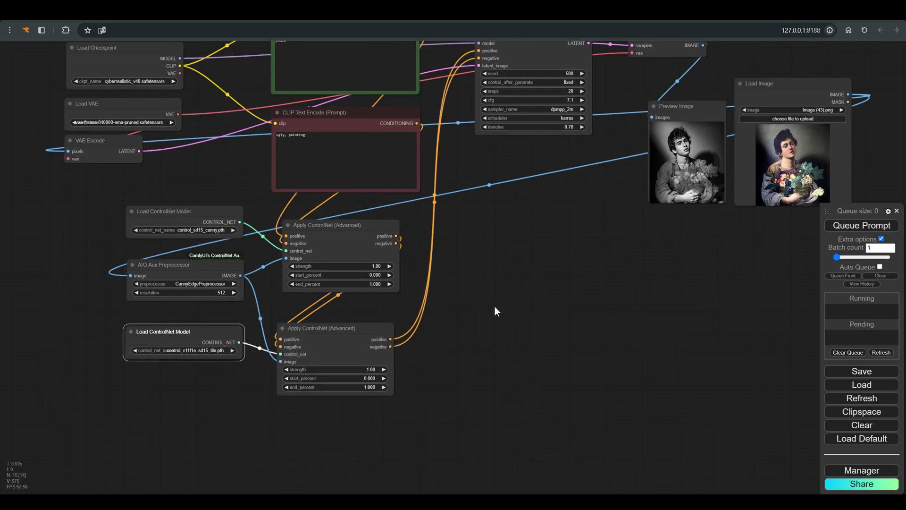
# - Connect the Load Image node's image output to the lower Apply ControlNet node's image input and queue the prompt
pyautogui.moveTo(848, 94); pyautogui.dragTo(280, 361)
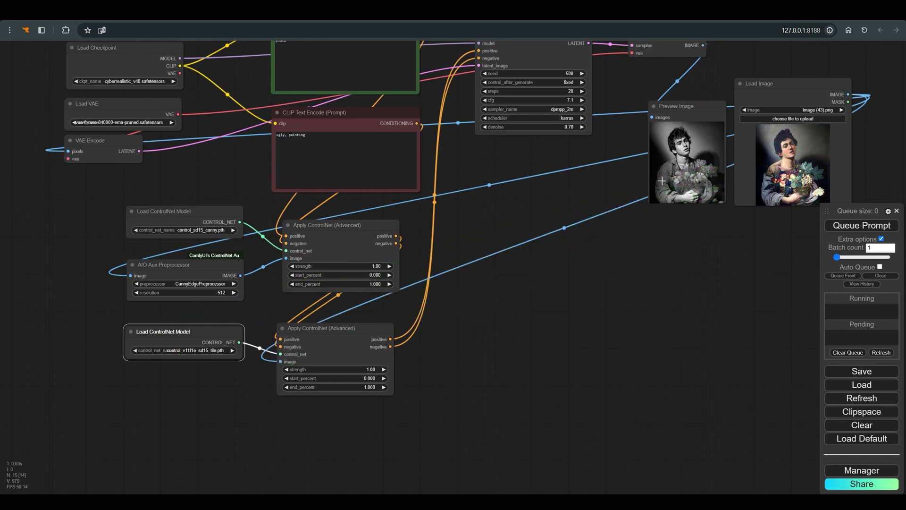
pyautogui.click(876, 227)
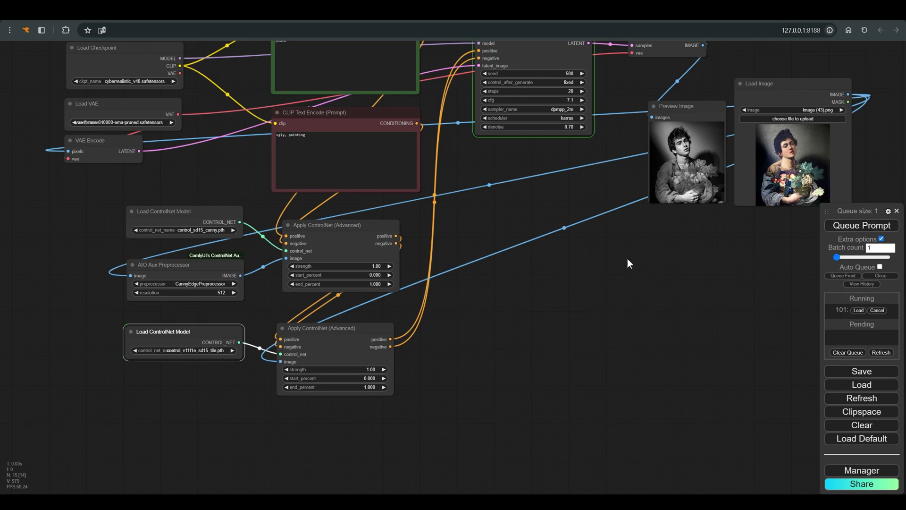
pyautogui.scroll(3, 627, 258)
pyautogui.moveTo(620, 282); pyautogui.dragTo(593, 321)
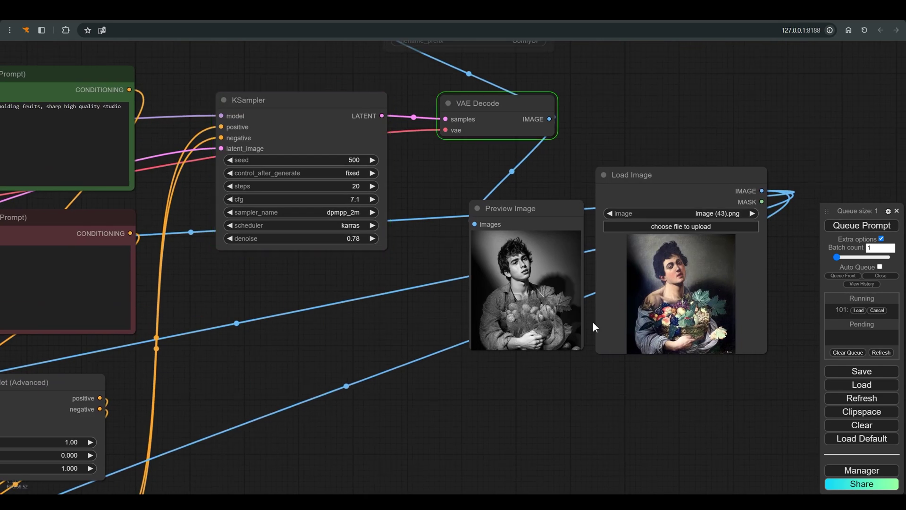
# - Duplicate the canny Load ControlNet Model, AIO Aux Preprocessor and Apply ControlNet nodes with their input connections and place the copies below the tile ControlNet
pyautogui.scroll(8, 605, 326)
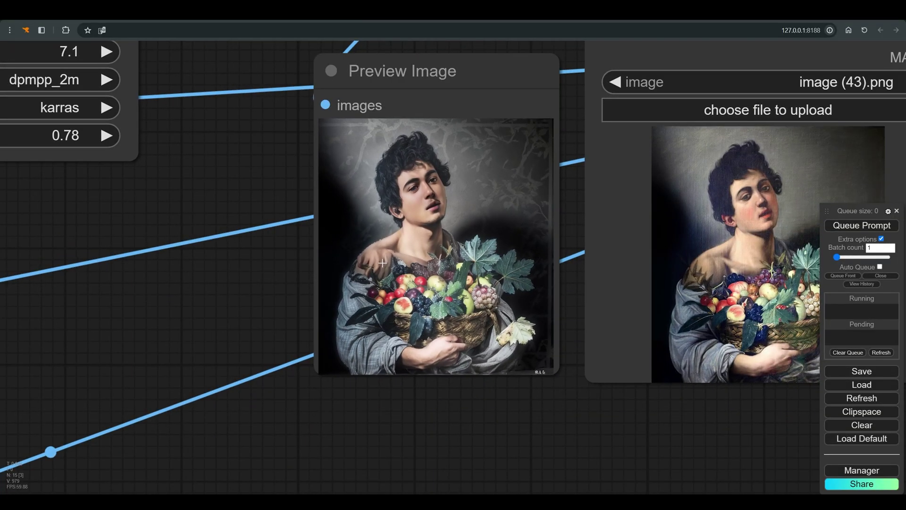
pyautogui.scroll(-10, 382, 262)
pyautogui.moveTo(106, 172); pyautogui.dragTo(332, 242)
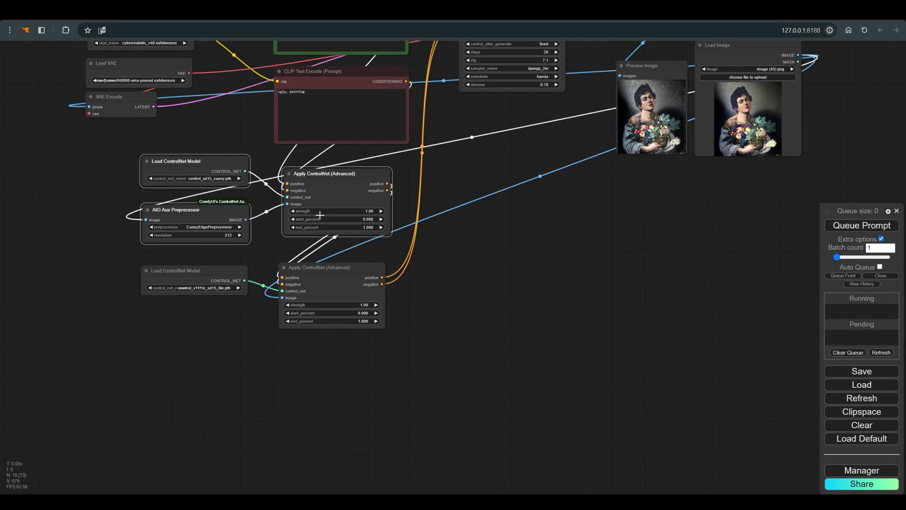
pyautogui.hotkey('ctrl', 'shift', 'v')
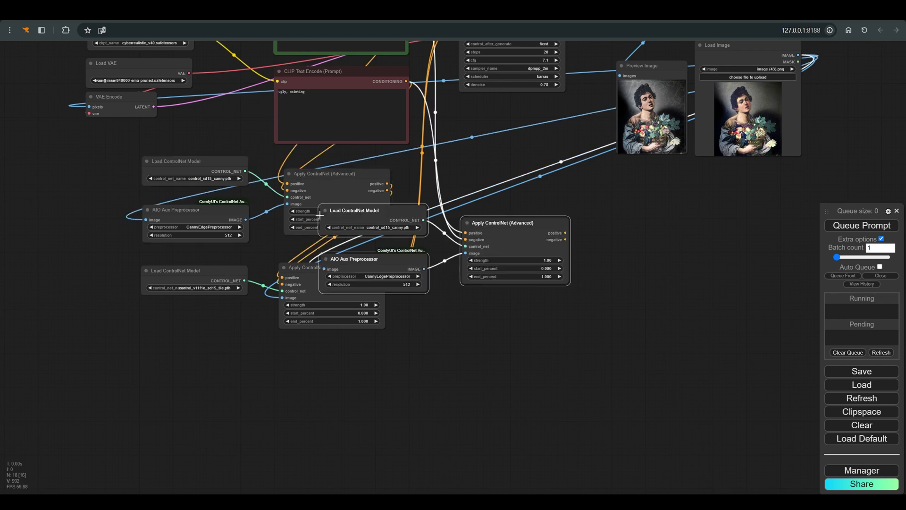
pyautogui.moveTo(415, 217); pyautogui.dragTo(234, 350)
# - Chain the tile Apply ControlNet node's positive and negative outputs into the new lowest one, and connect the lowest one's outputs to the KSampler
pyautogui.moveTo(382, 278); pyautogui.dragTo(291, 366)
pyautogui.moveTo(381, 284); pyautogui.dragTo(293, 374)
pyautogui.moveTo(382, 278); pyautogui.dragTo(284, 375)
pyautogui.moveTo(384, 368); pyautogui.dragTo(462, 168)
pyautogui.moveTo(406, 476); pyautogui.dragTo(435, 378)
pyautogui.moveTo(412, 429); pyautogui.dragTo(491, 76)
# - Set the lowest ControlNet's model to control_sd15_openpose.pth with DWPreprocessor as its preprocessor, and queue the prompt
pyautogui.click(225, 416)
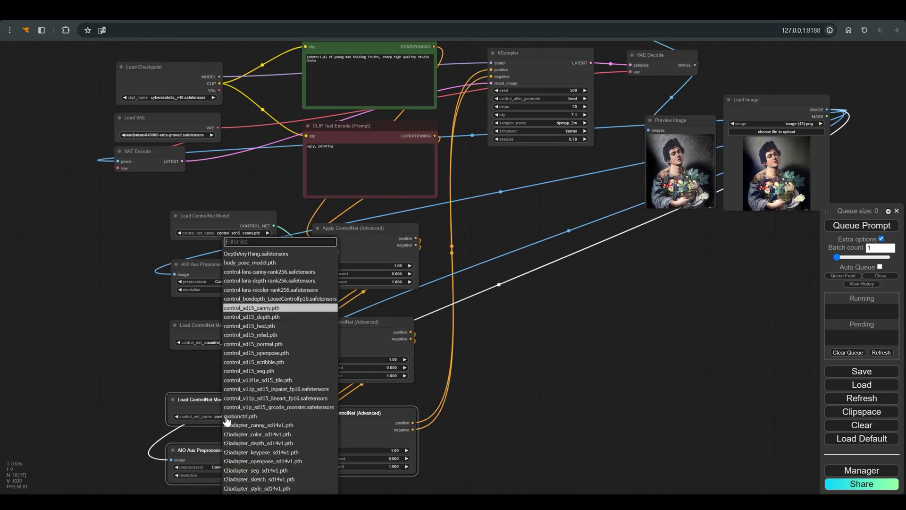
pyautogui.click(257, 354)
pyautogui.click(222, 467)
pyautogui.click(241, 199)
pyautogui.moveTo(510, 346)
pyautogui.mouseDown()
pyautogui.moveTo(482, 271)
pyautogui.moveTo(499, 355)
pyautogui.mouseUp()
pyautogui.click(871, 227)
# - Set the strength of the canny Apply ControlNet node to 1.00
pyautogui.scroll(-2, 695, 265)
pyautogui.click(311, 203)
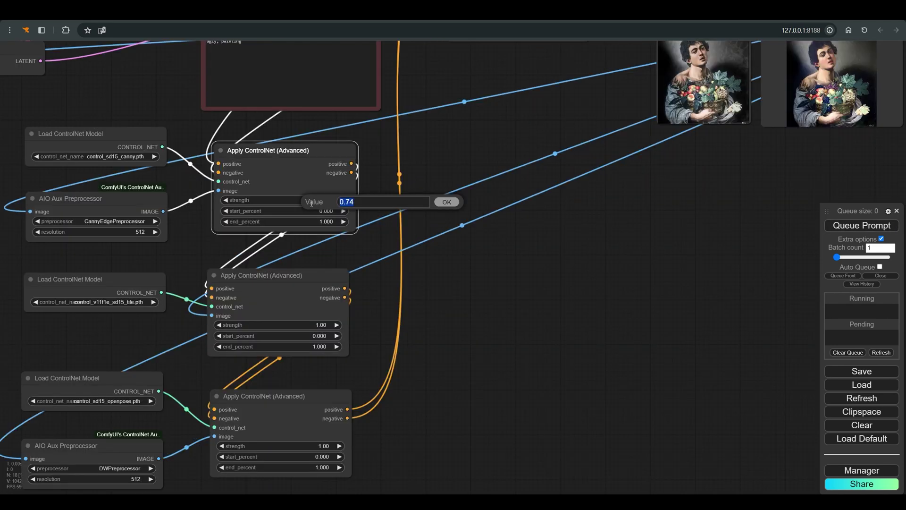
pyautogui.write('1')
pyautogui.press('Return')
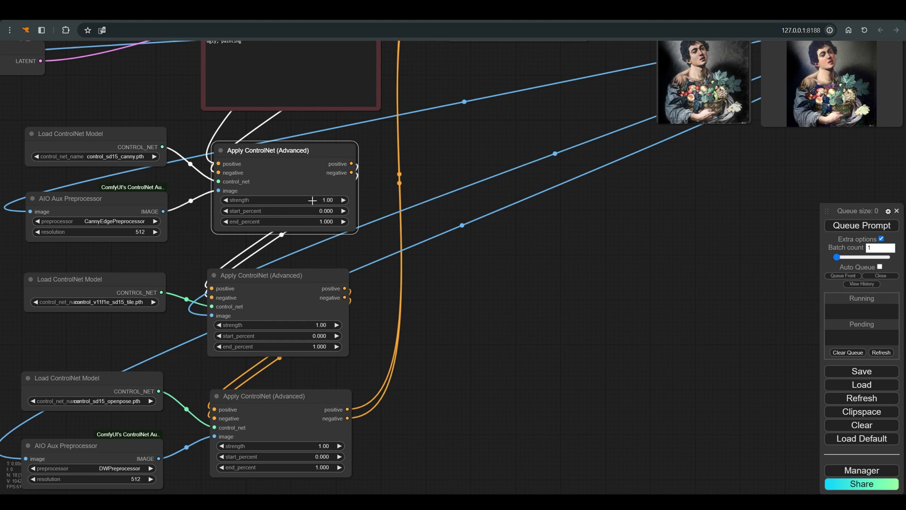
# - Lower the Apply ControlNet strength to 0.54 for canny and 0.42 for openpose
pyautogui.moveTo(307, 203); pyautogui.dragTo(296, 207)
pyautogui.scroll(-3, 311, 355)
pyautogui.moveTo(311, 356); pyautogui.dragTo(358, 229)
pyautogui.scroll(2, 358, 229)
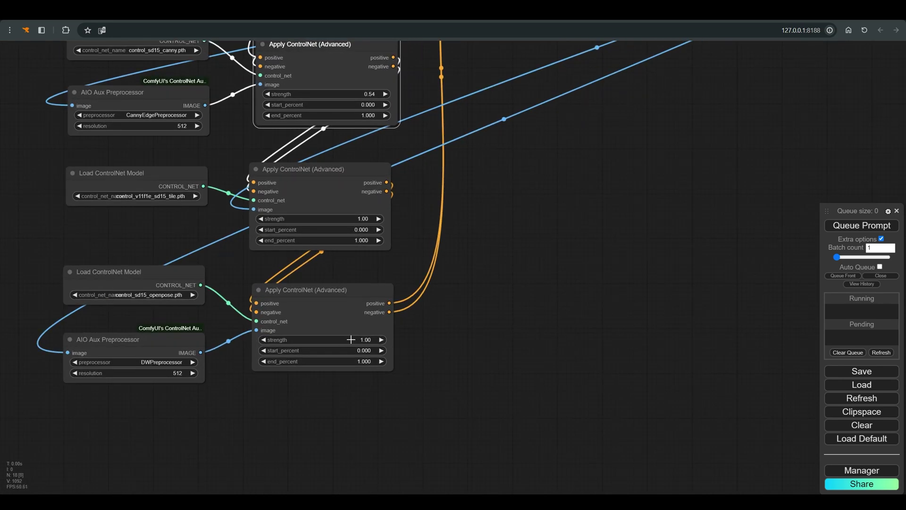
pyautogui.moveTo(351, 338); pyautogui.dragTo(329, 345)
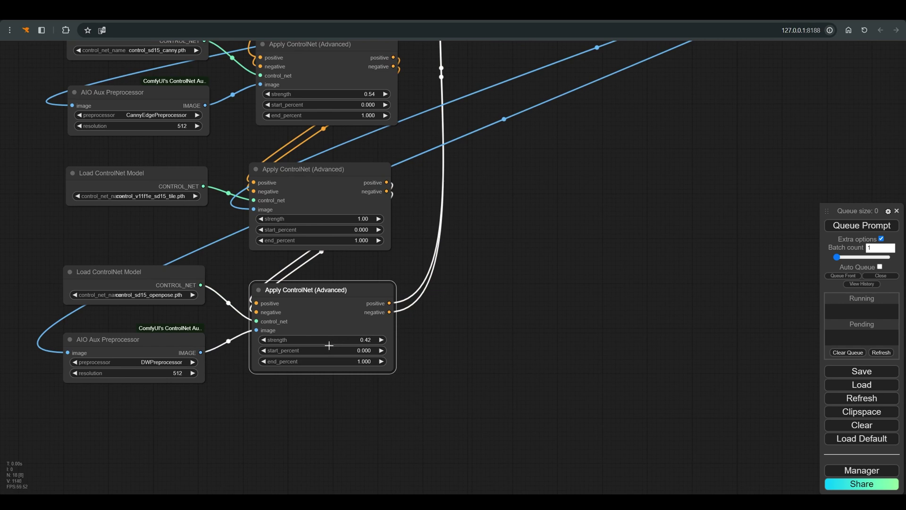
# - Set the second KSampler's denoise to 0.29 and add a VAE Decode node fed by its latent output
pyautogui.scroll(-8, 524, 255)
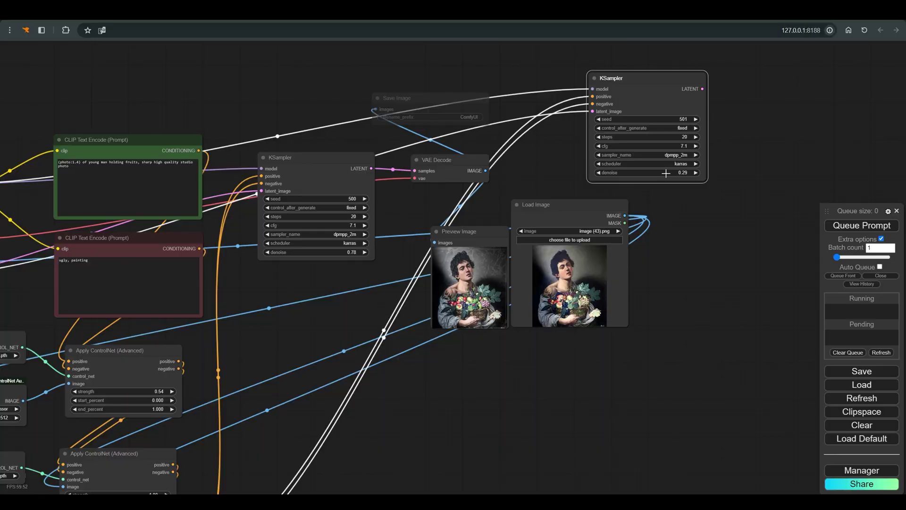
pyautogui.moveTo(666, 173); pyautogui.dragTo(665, 174)
pyautogui.moveTo(702, 89); pyautogui.dragTo(751, 97)
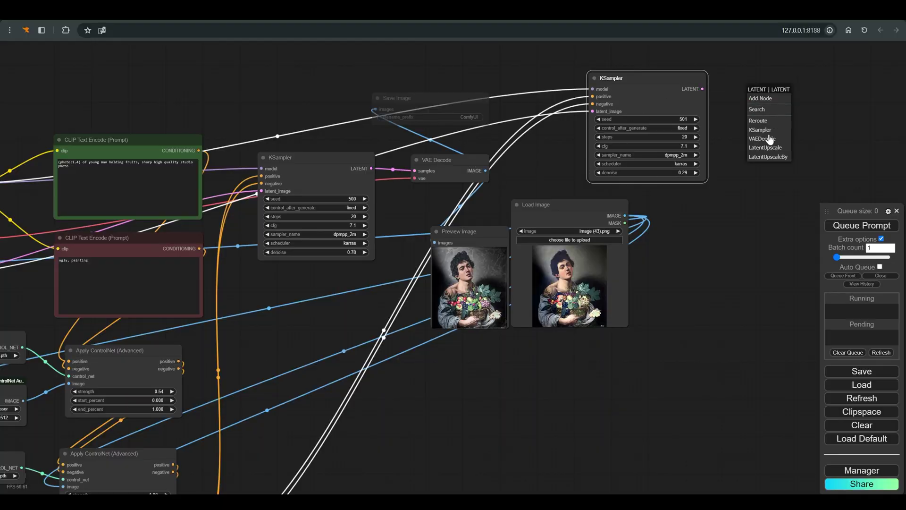
pyautogui.click(769, 138)
# - Connect the Load VAE output to the new VAE Decode node and add a Preview Image node to its image output
pyautogui.scroll(-4, 394, 263)
pyautogui.moveTo(98, 246); pyautogui.dragTo(593, 220)
pyautogui.moveTo(593, 220); pyautogui.dragTo(589, 221)
pyautogui.click(608, 279)
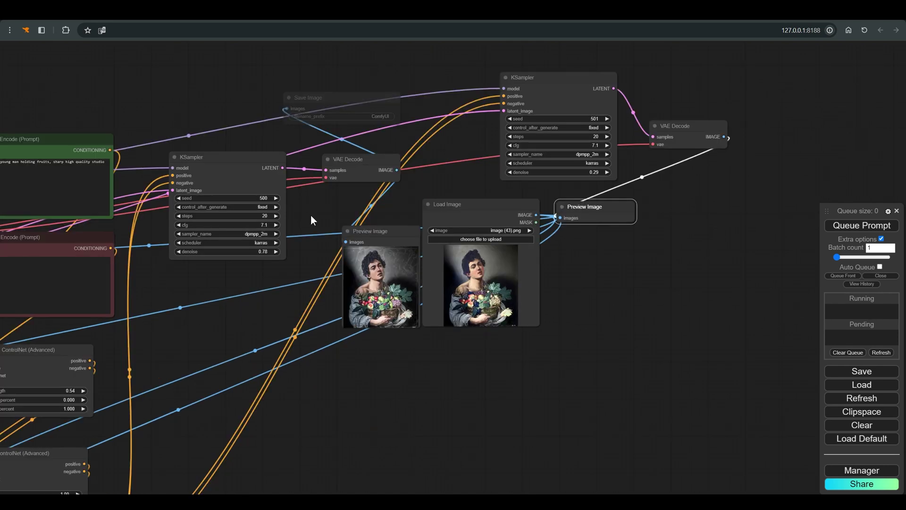
# - Connect the first KSampler's latent output to the second KSampler's latent_image input and queue the prompt
pyautogui.moveTo(283, 168); pyautogui.dragTo(503, 111)
pyautogui.click(833, 226)
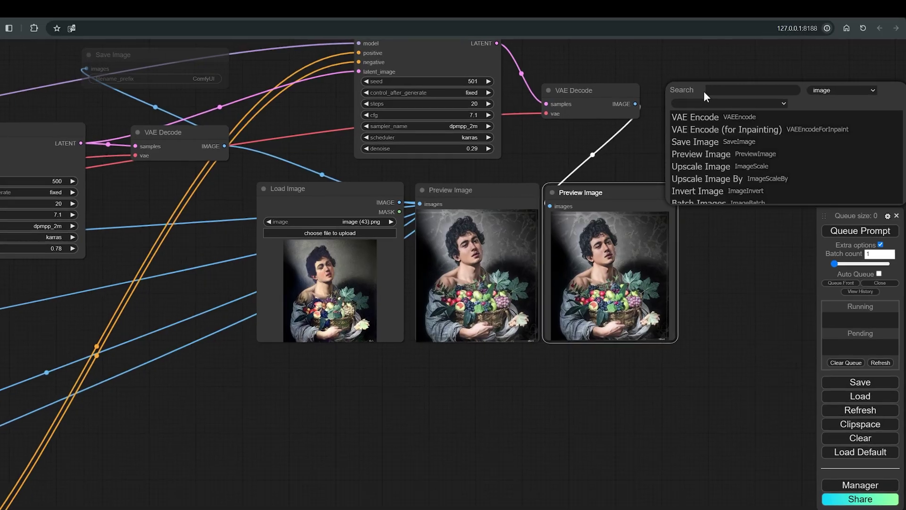
# - Search for "contras" and add an Image Contrast Adaptive Sharpening node beside the second VAE Decode, fed by its image output
pyautogui.write('co')
pyautogui.write('ntra')
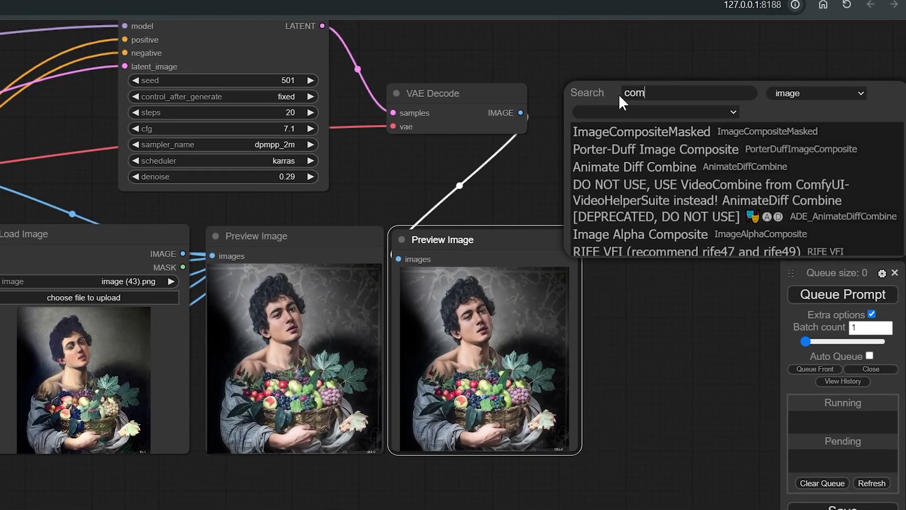
pyautogui.write('s')
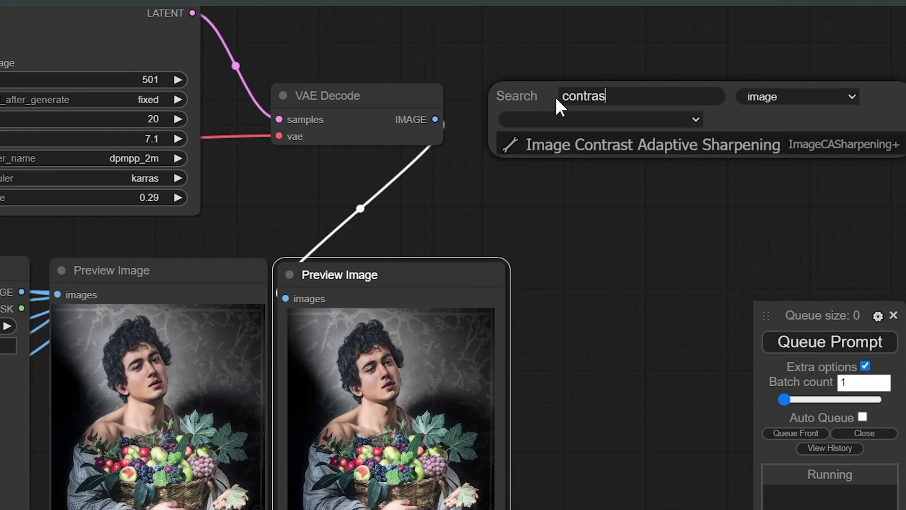
pyautogui.click(596, 158)
pyautogui.moveTo(624, 94); pyautogui.dragTo(575, 94)
# - Set the sharpening amount to 0.64 and connect the sharpening node's image output to the second Preview Image node
pyautogui.moveTo(687, 126)
pyautogui.mouseDown()
pyautogui.moveTo(665, 126)
pyautogui.moveTo(674, 129)
pyautogui.mouseUp()
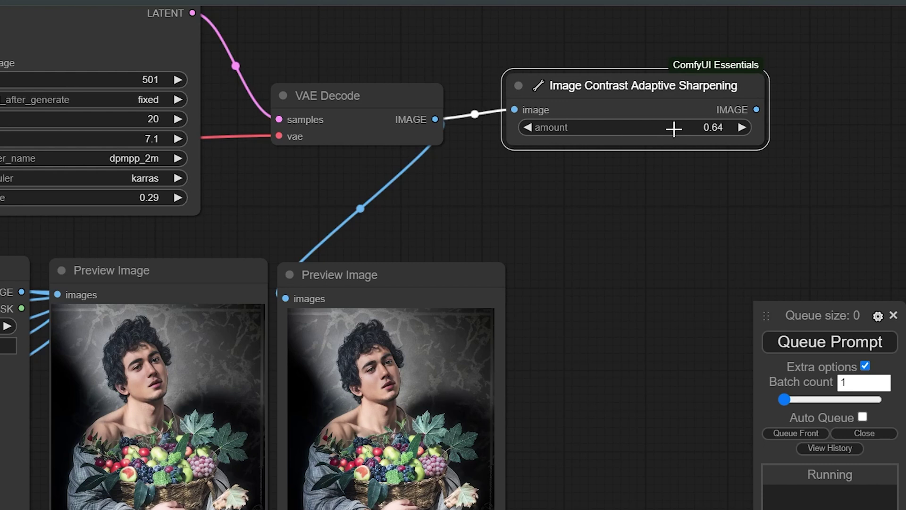
pyautogui.moveTo(757, 109); pyautogui.dragTo(284, 299)
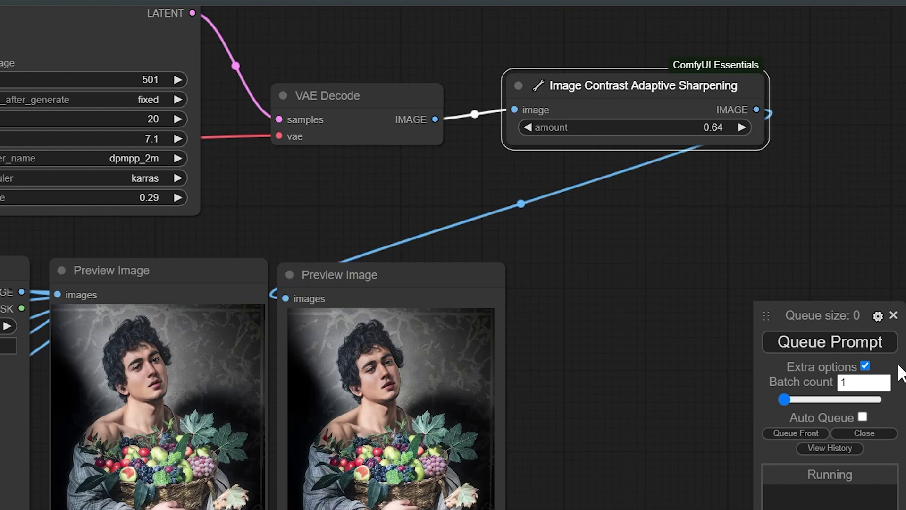